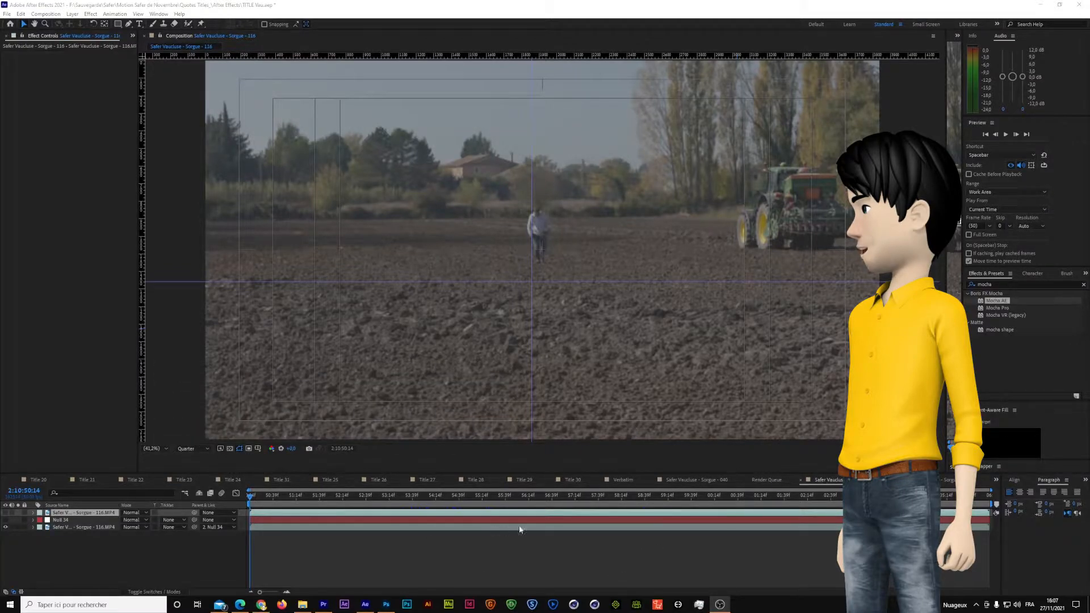
- Scrub through the Sorgue - 116 clip and enlarge the layer viewer to examine the existing track points on the tractor
click(261, 498)
drag(306, 499, 506, 523)
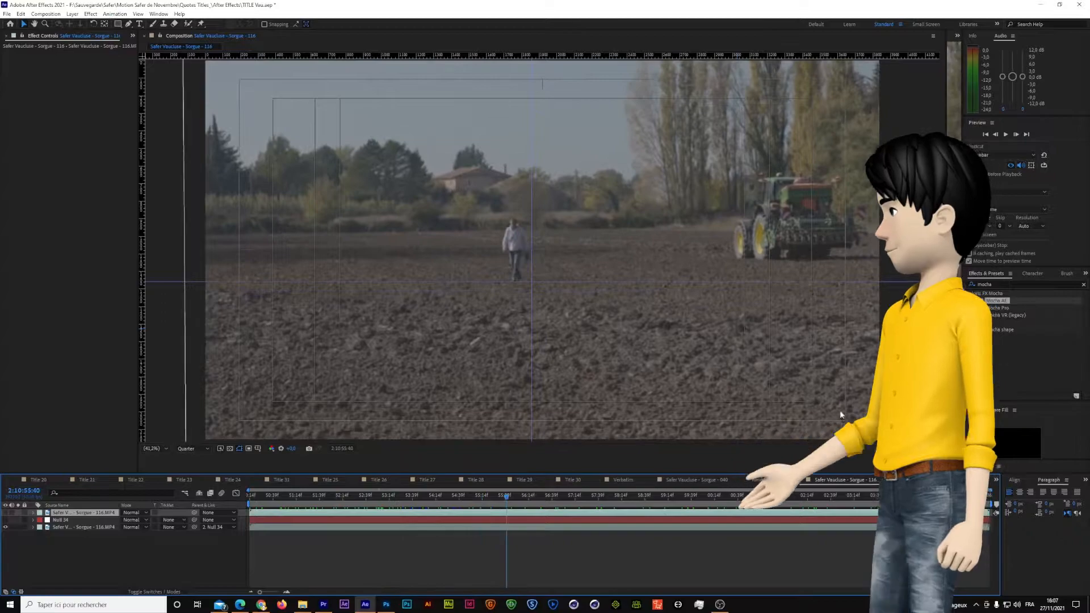
double_click(454, 258)
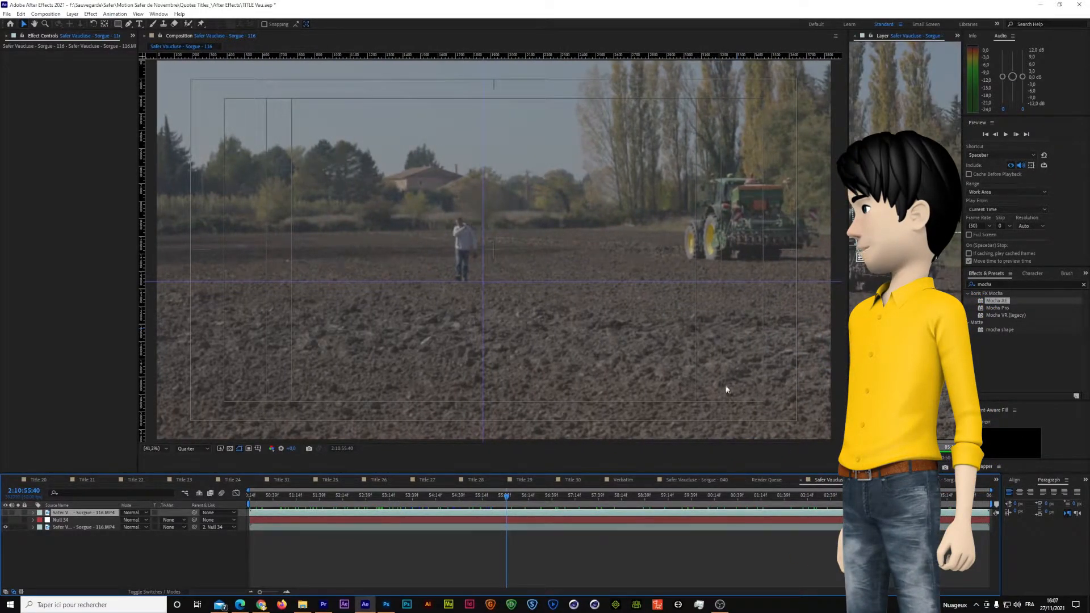
drag(846, 346, 647, 346)
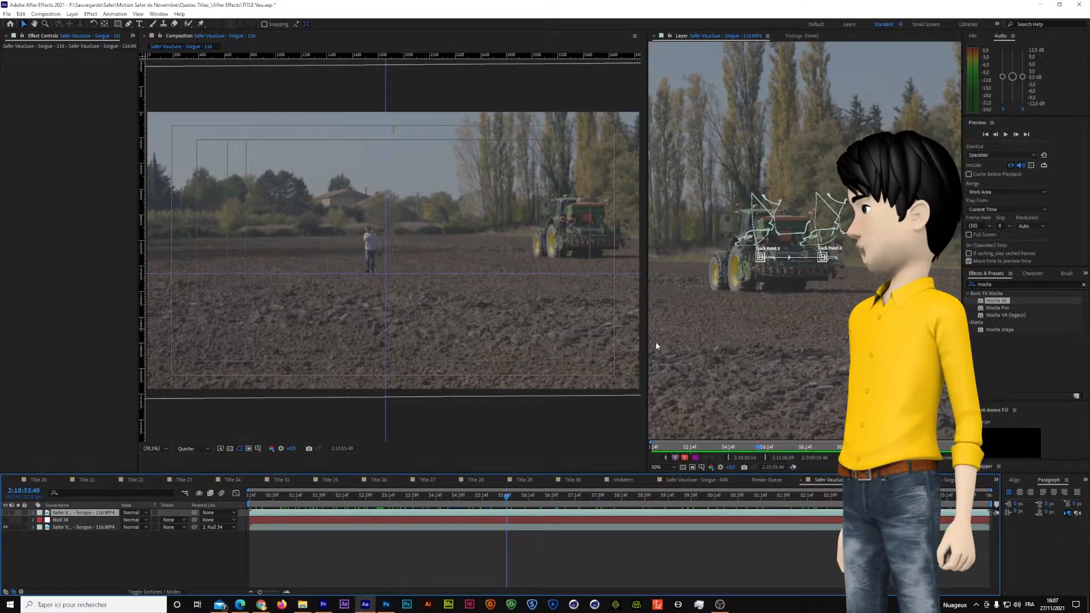
drag(650, 345, 884, 345)
drag(945, 256, 964, 257)
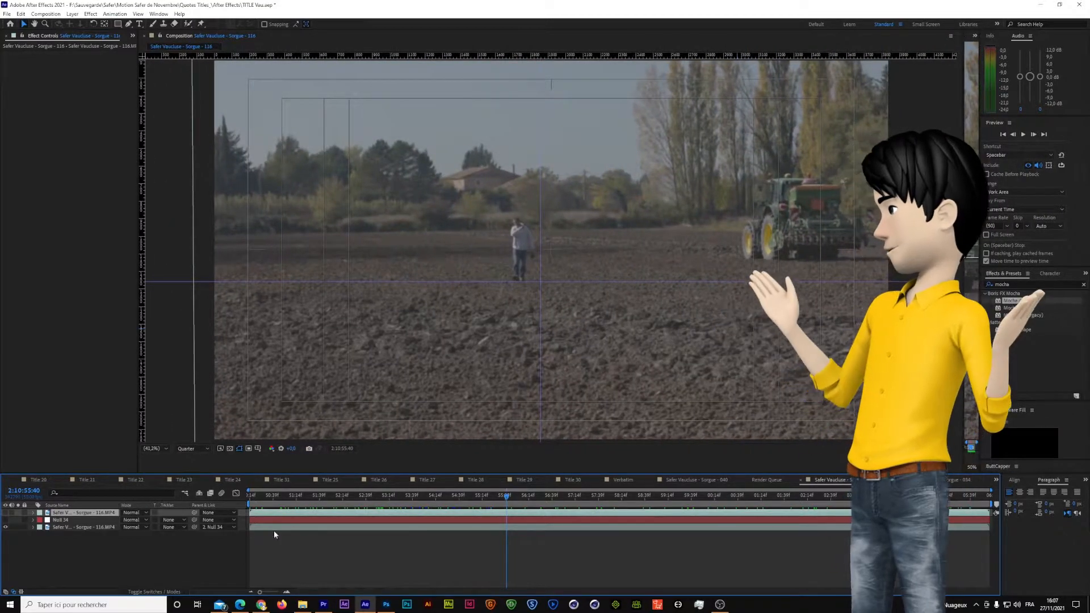
- Show the top Safer Vaucluse - Sorgue - 116.MP4 layer, hide the copy parented to Null 34, and select the top one
click(6, 512)
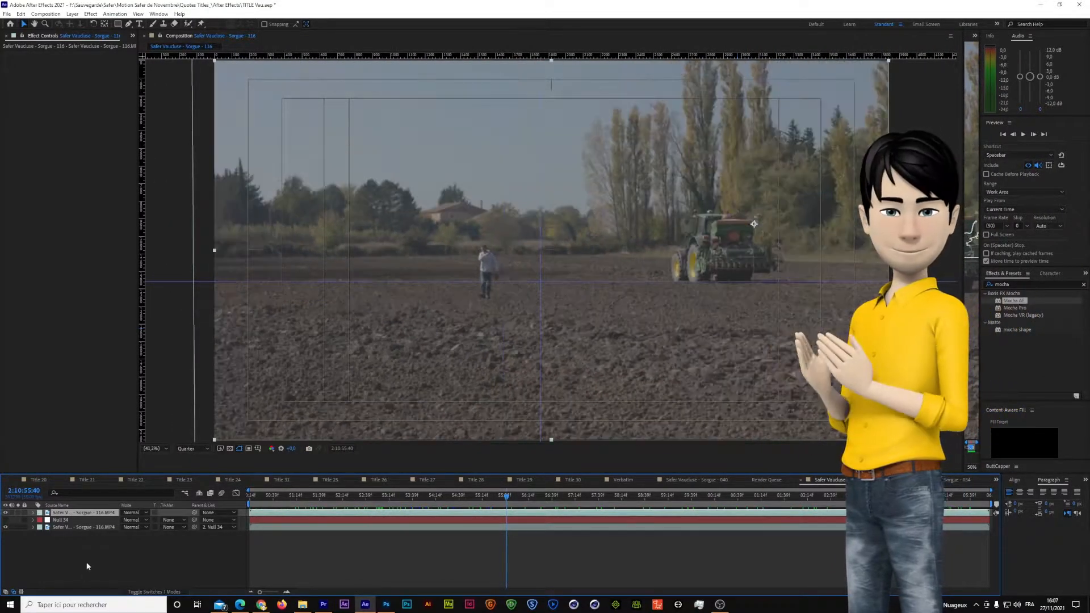
click(85, 512)
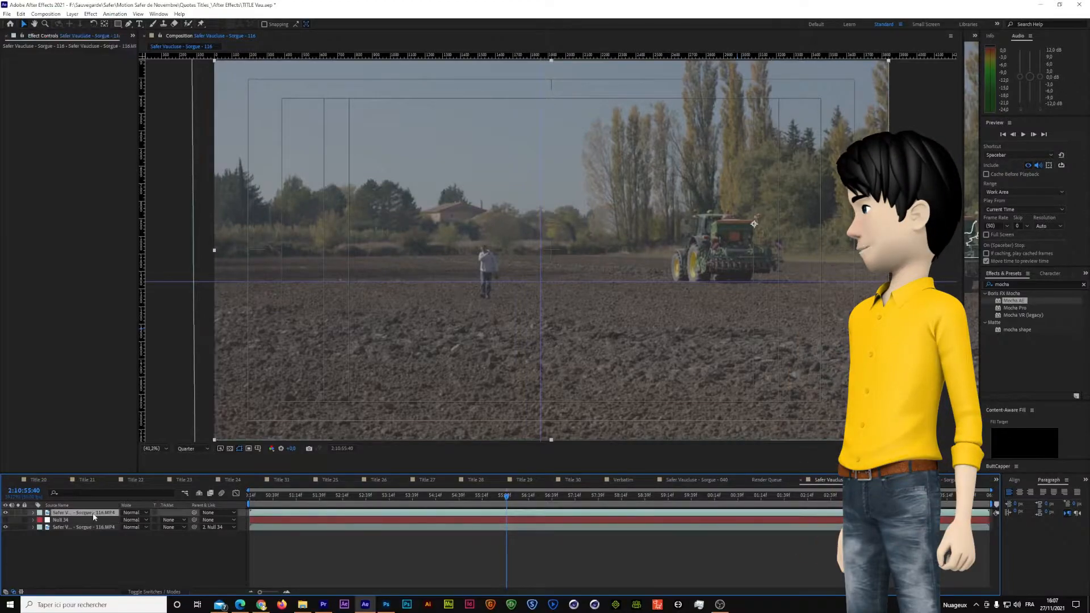
click(6, 527)
click(103, 558)
click(87, 513)
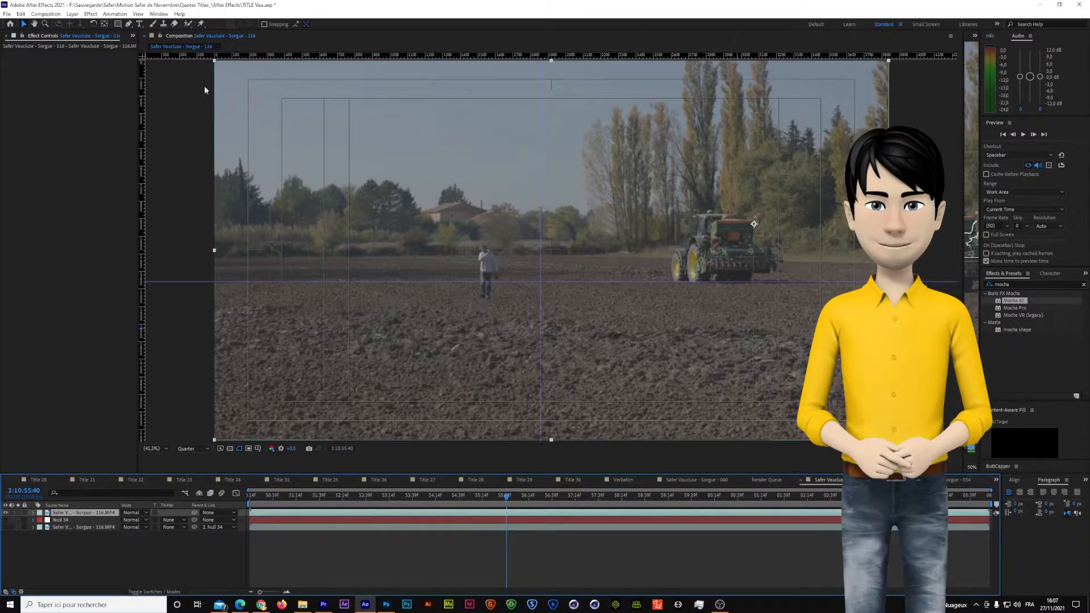
- Apply the Mocha AE effect to the top footage layer and launch Mocha, continuing at proxy resolution
click(158, 14)
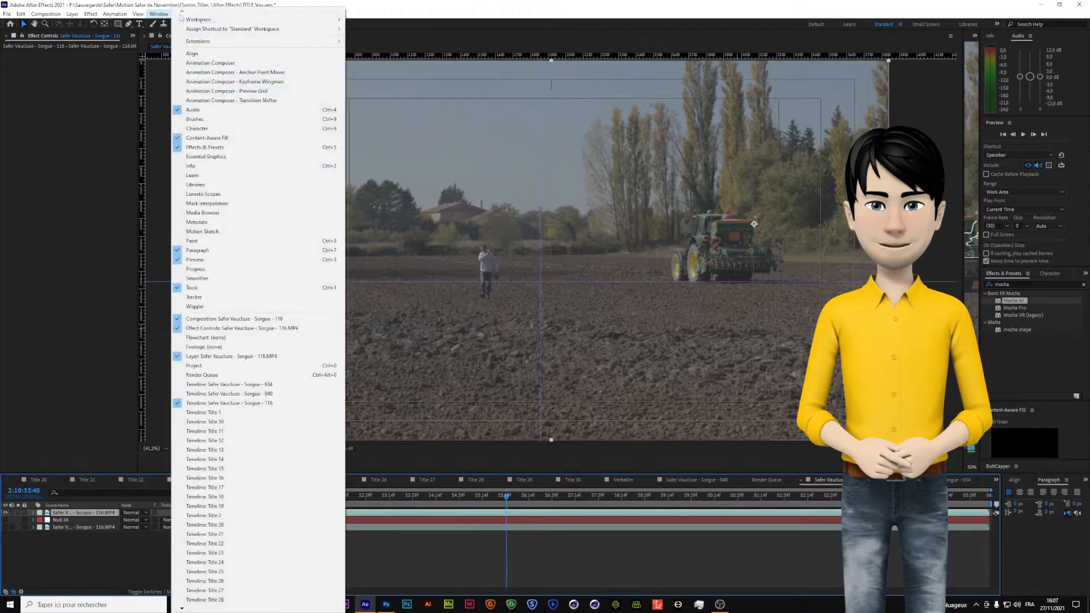
click(154, 16)
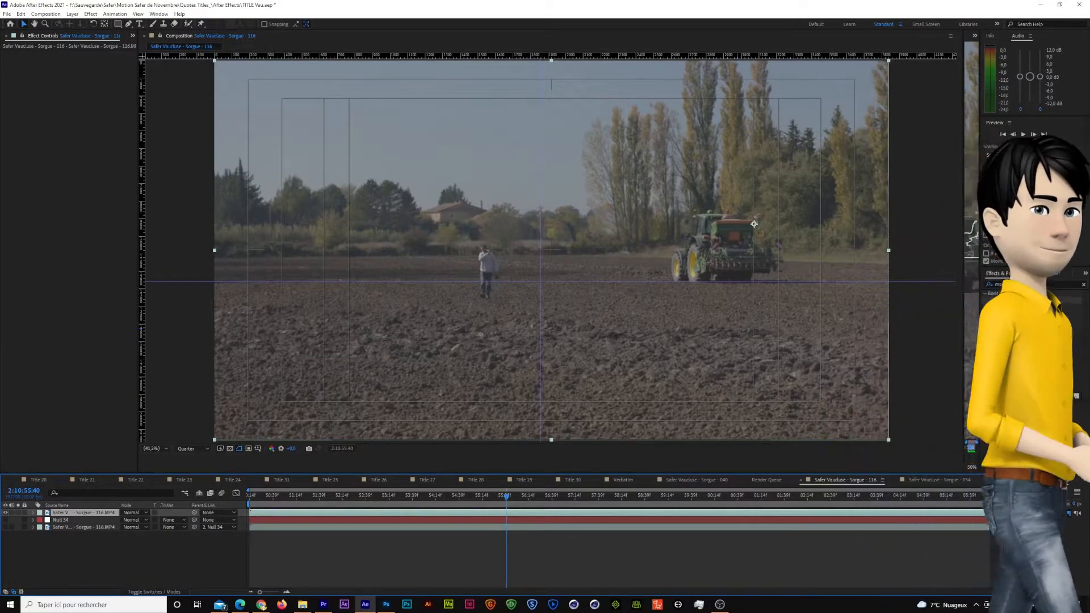
drag(980, 179, 965, 179)
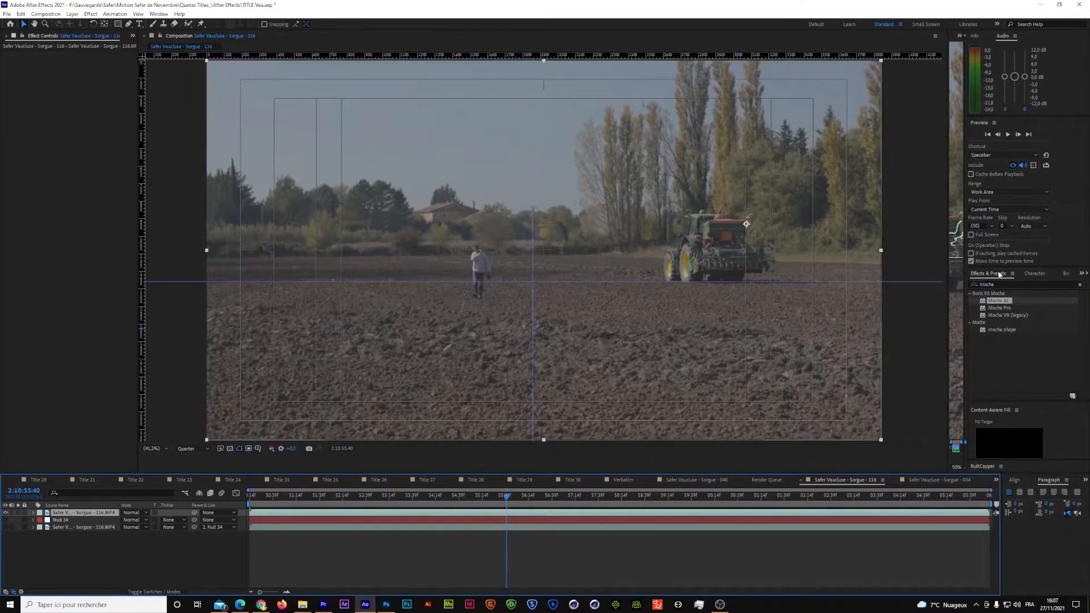
drag(999, 303, 88, 516)
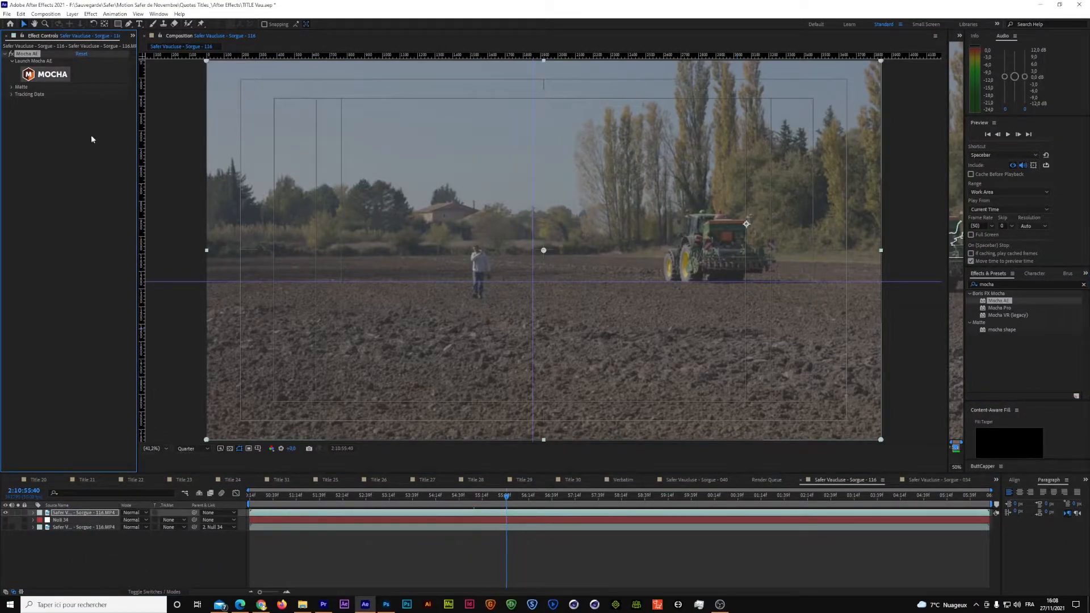
click(50, 76)
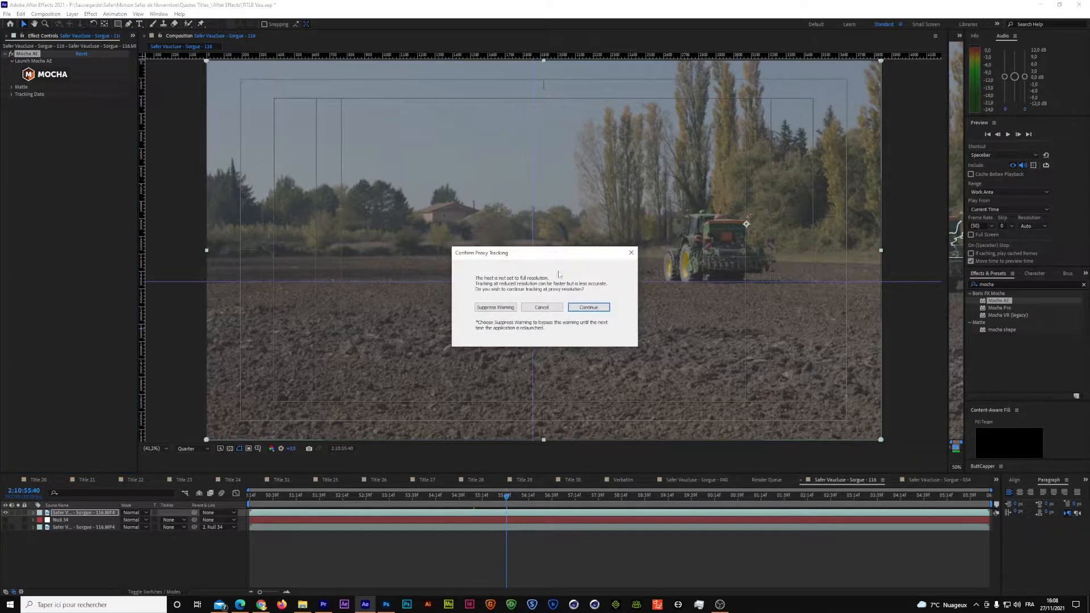
click(589, 310)
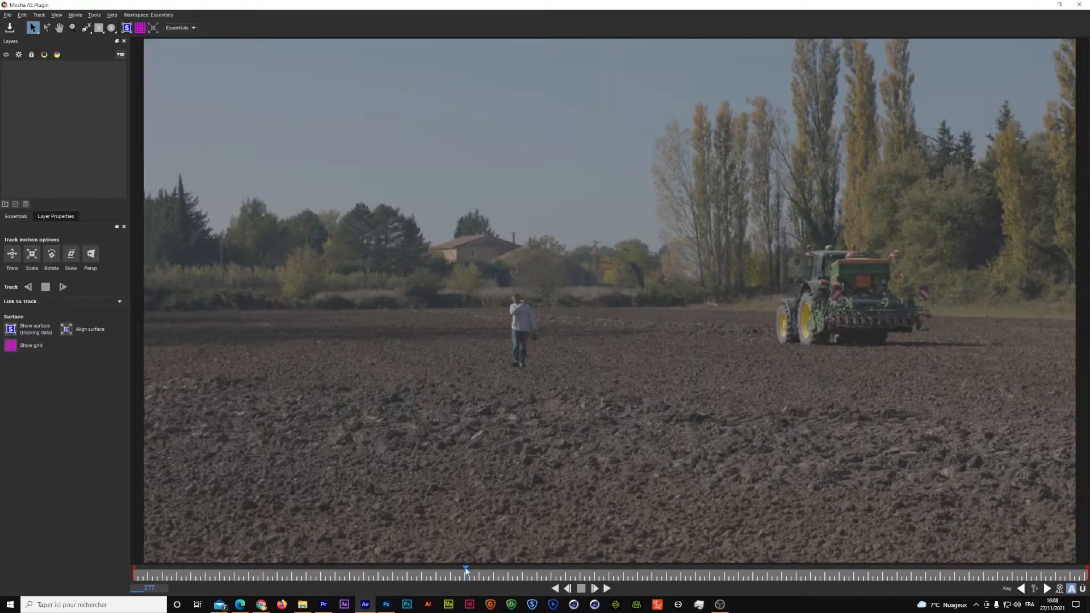
- At frame 0, draw a large four-point X-spline around most of the picture and pull its upper and lower edges slightly inward
drag(465, 570, 126, 584)
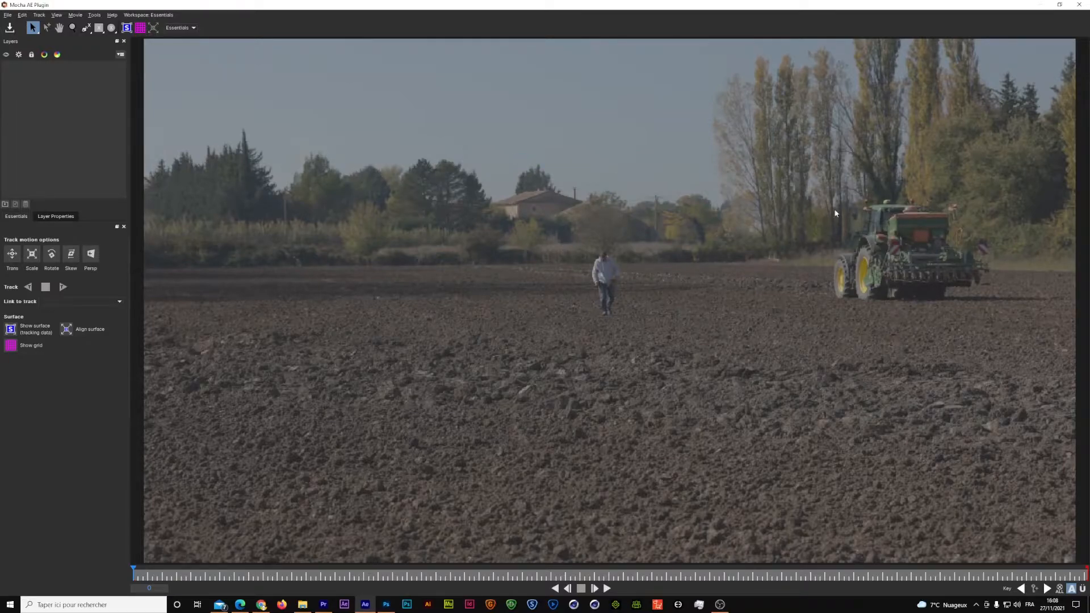
click(86, 27)
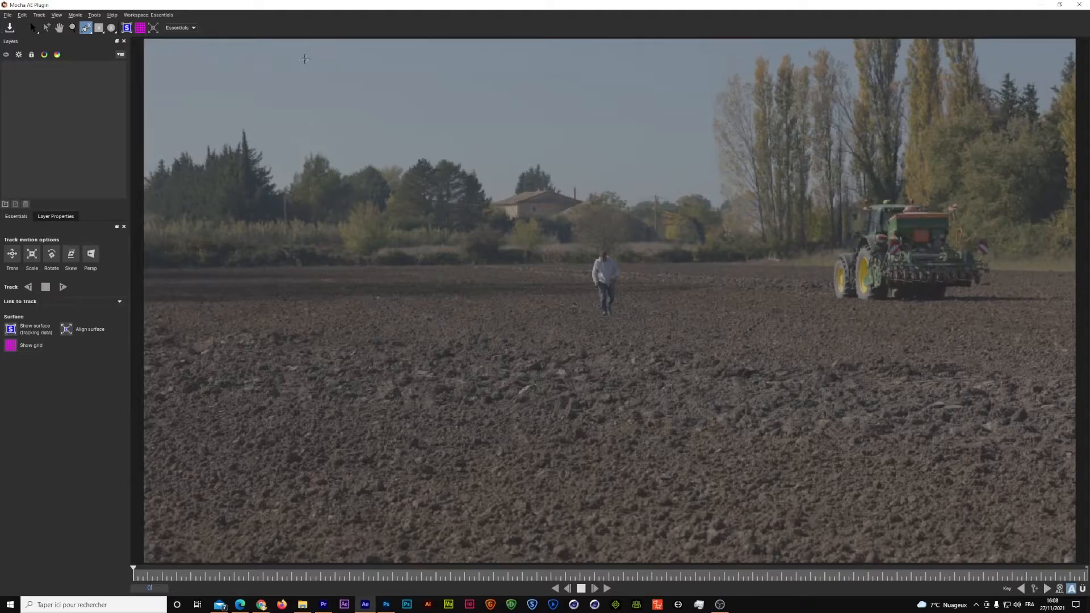
click(306, 67)
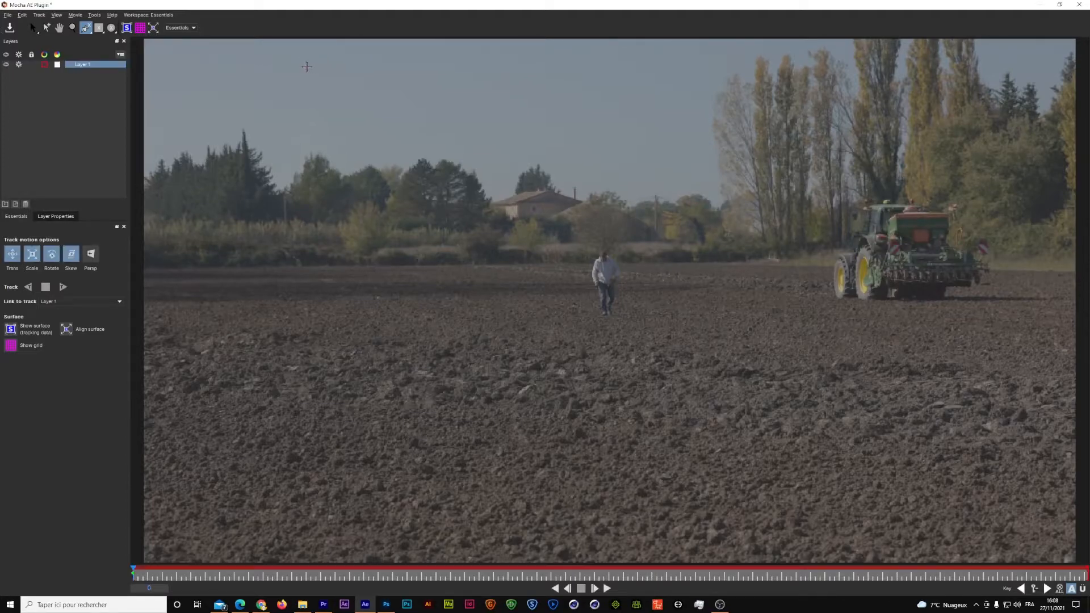
click(1016, 67)
click(1028, 498)
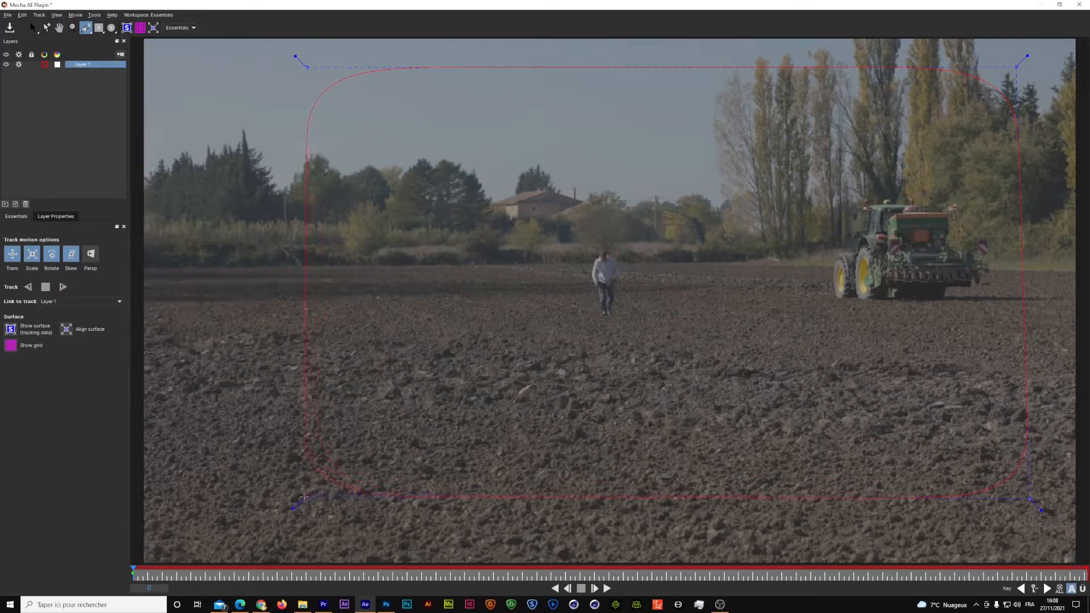
right_click(306, 495)
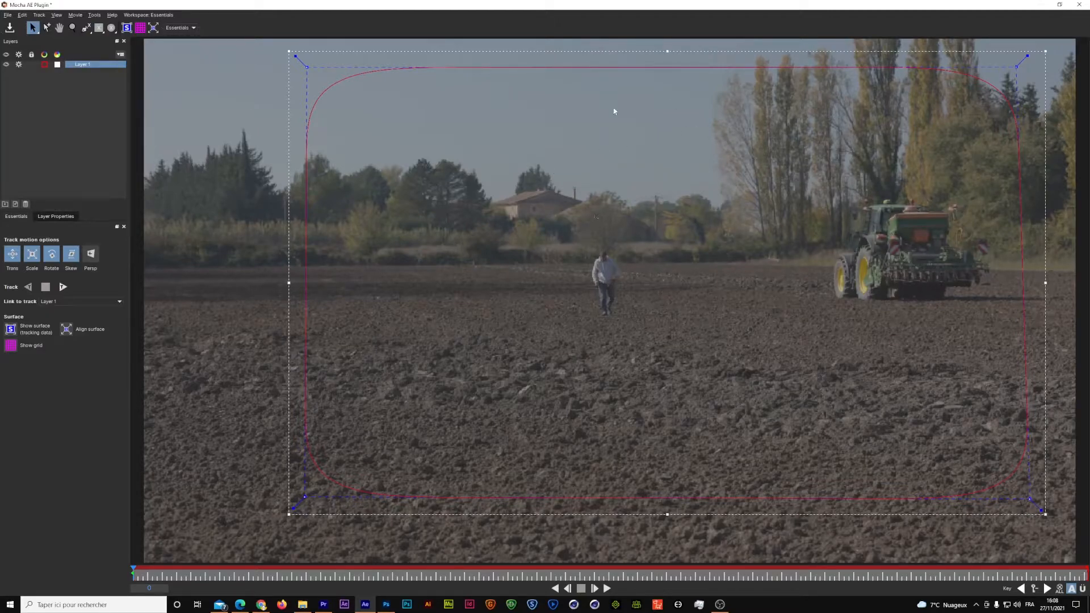
drag(671, 52, 668, 60)
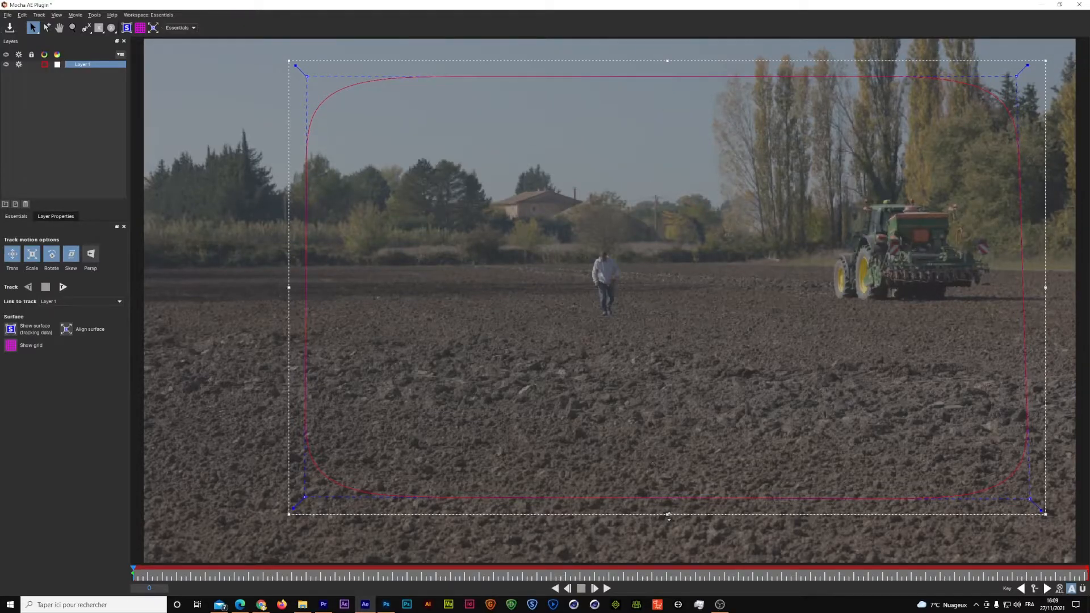
drag(668, 516, 668, 507)
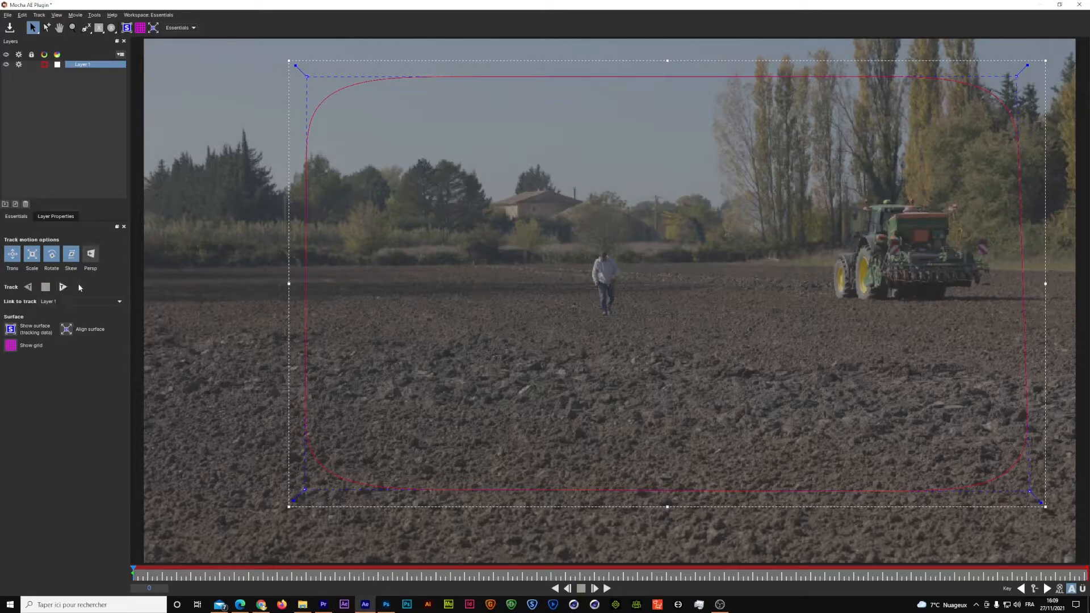
- Track Layer 1 forward through the whole clip, and close Mocha with the changes saved
click(63, 288)
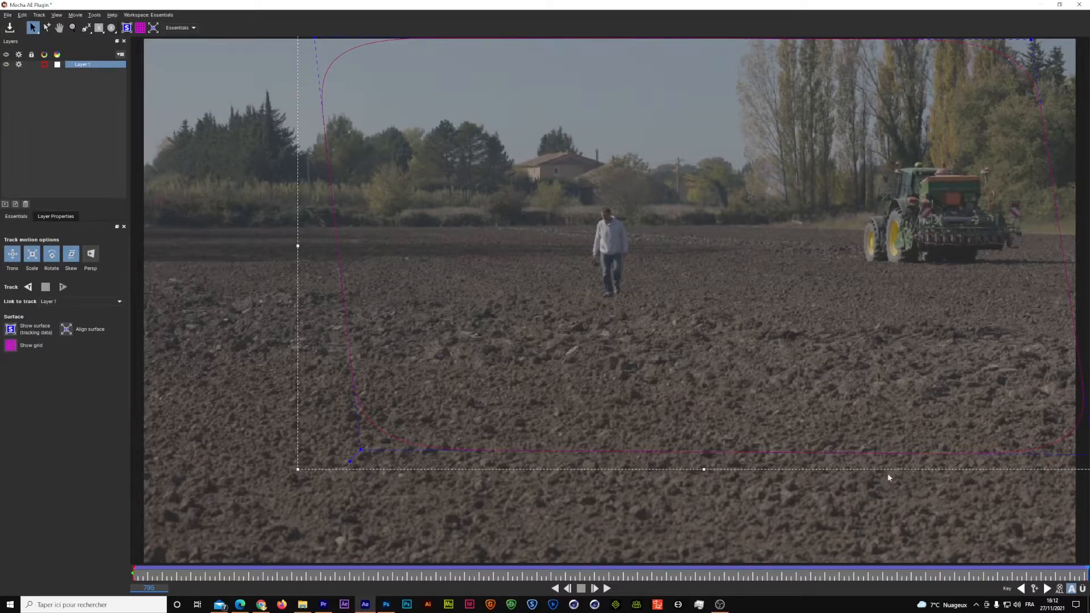
drag(1085, 578, 136, 565)
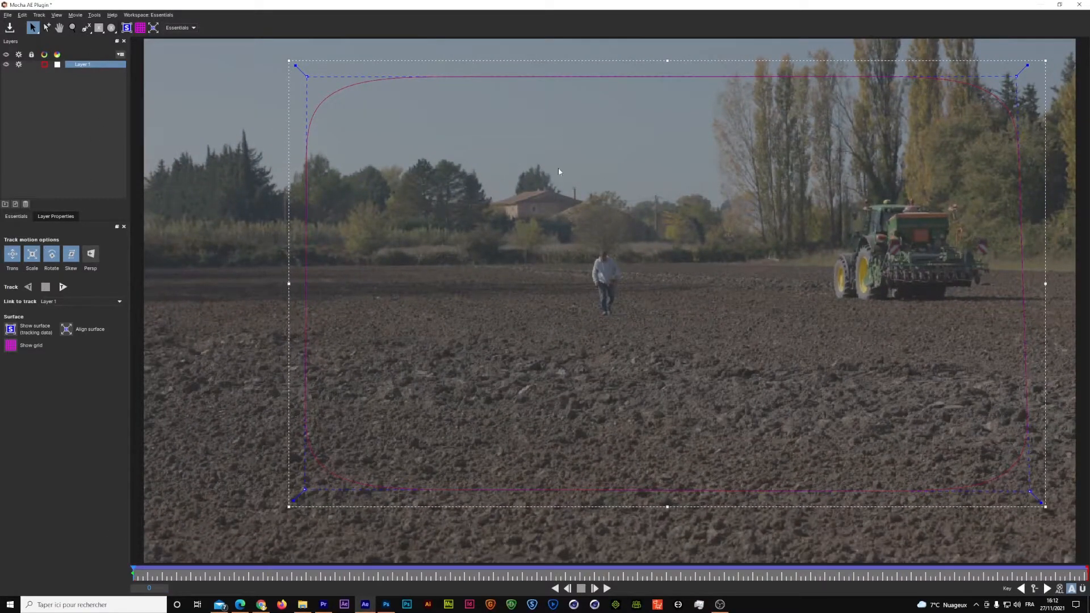
click(1079, 4)
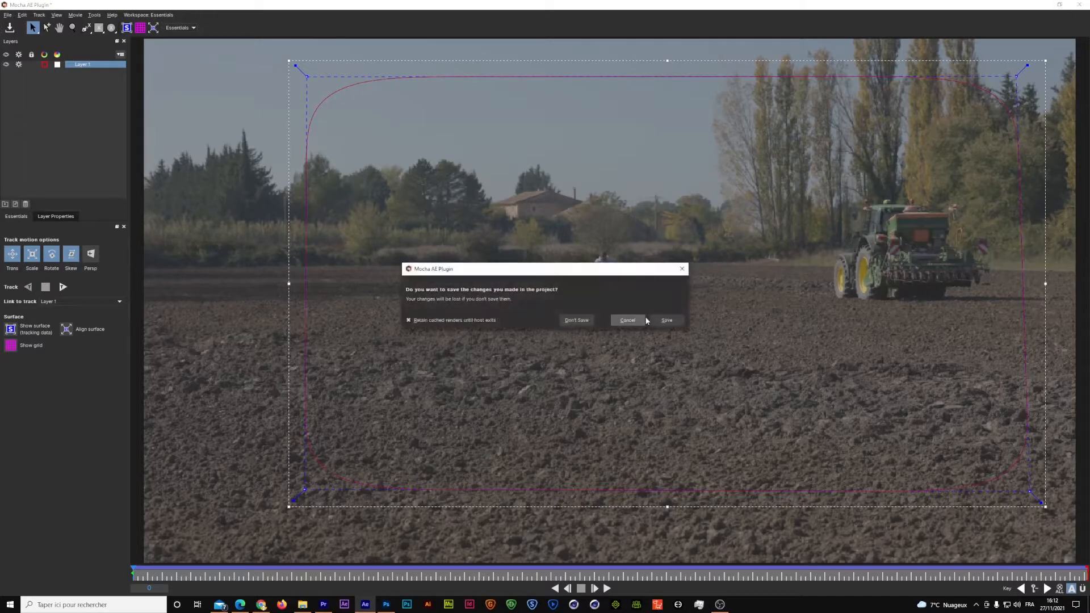
click(663, 321)
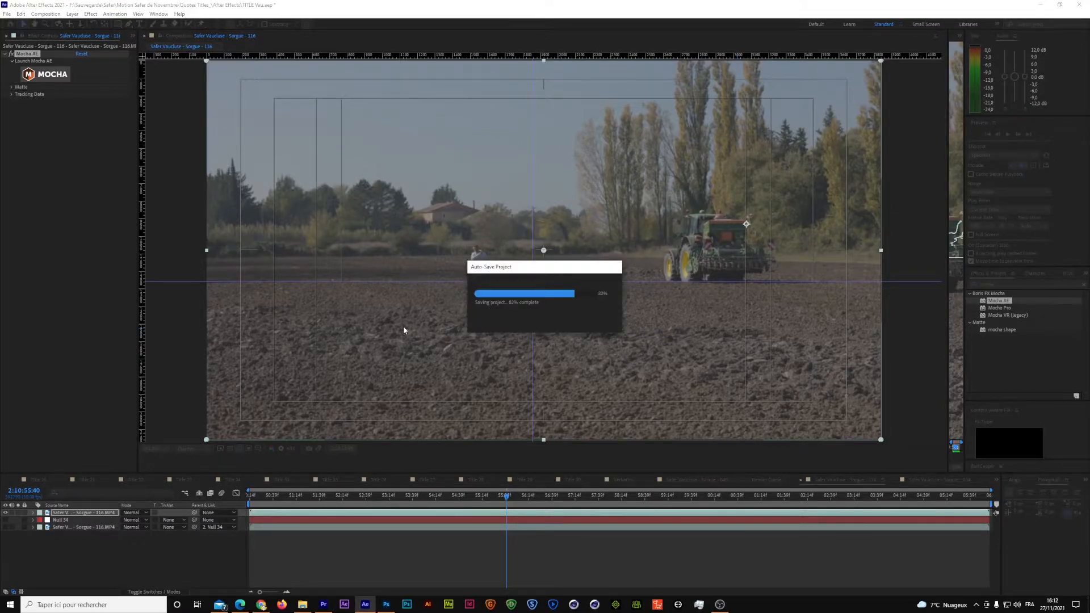
- Enable Invert in the Mocha AE tracking data and create the track data from Layer 1
click(12, 94)
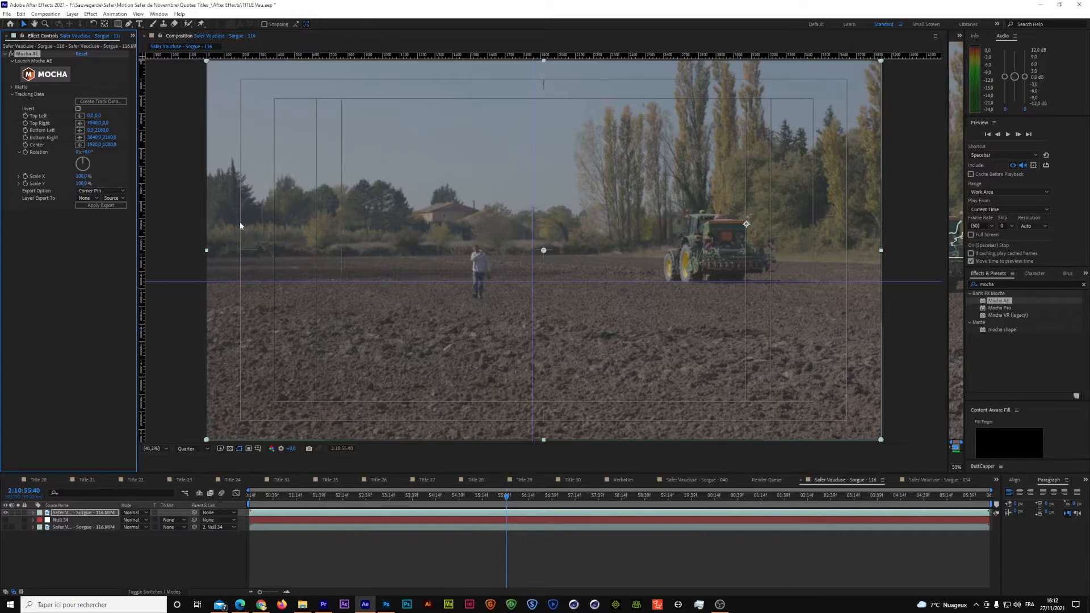
click(79, 109)
click(103, 105)
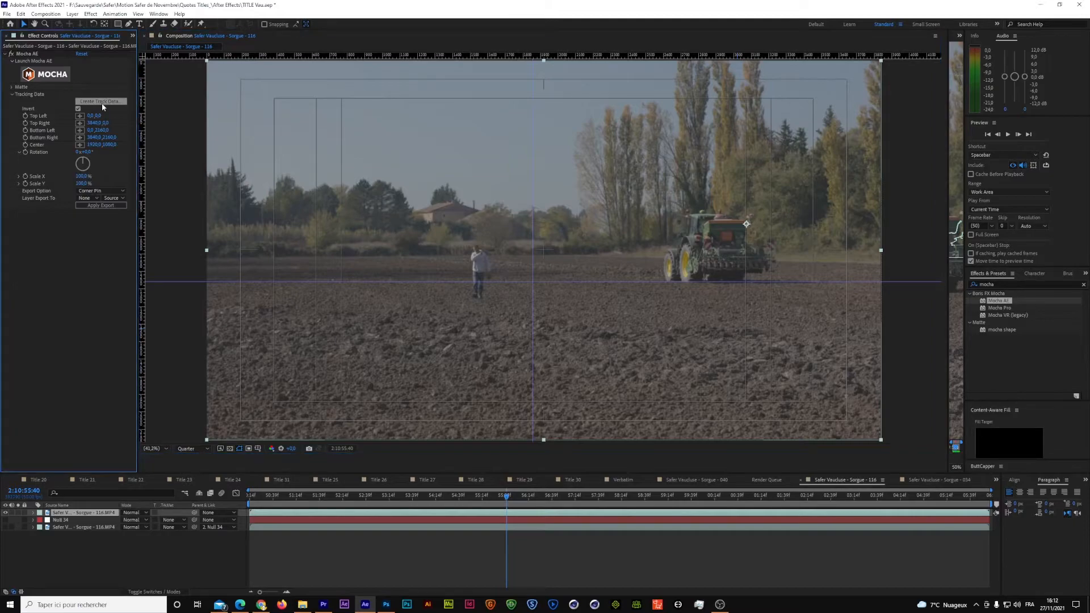
click(535, 279)
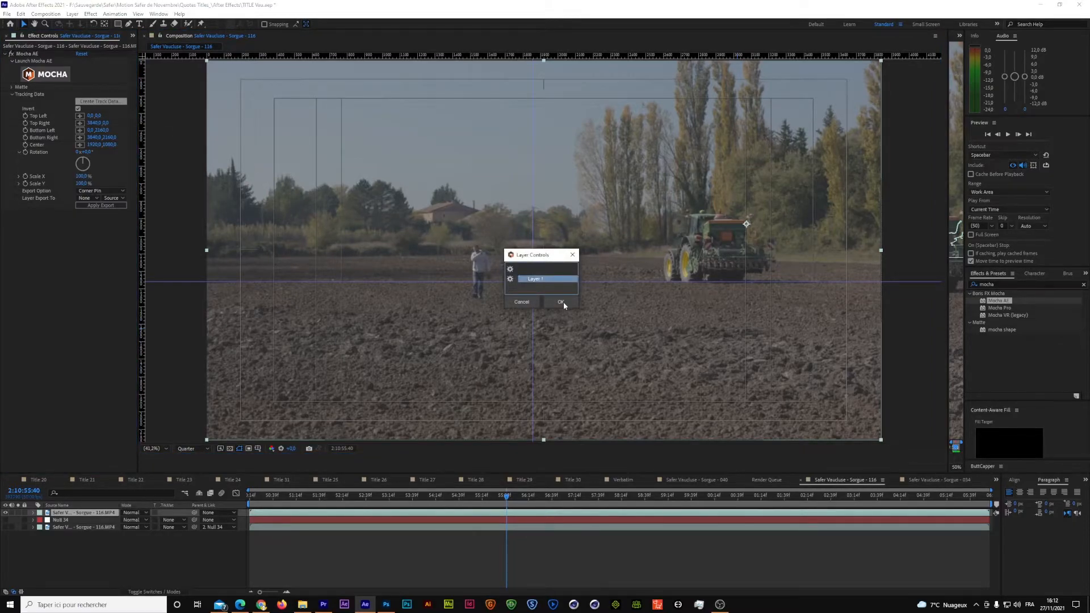
click(561, 302)
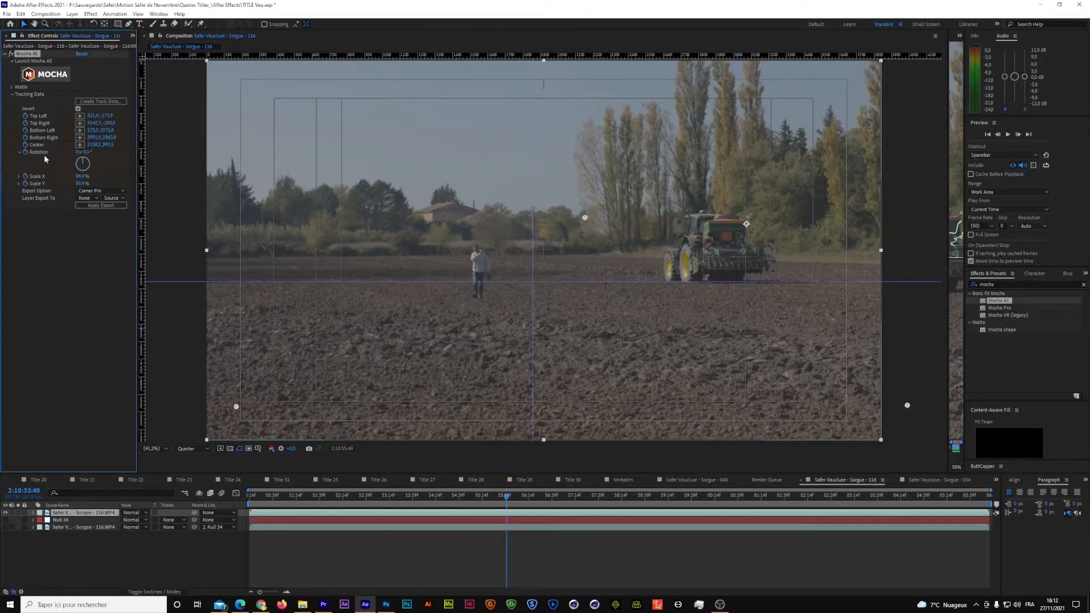
- Apply the Corner Pin export to layer 1, Safer Vaucluse - Sorgue - 116.MP4, and scrub the clip to check the stabilization
click(97, 198)
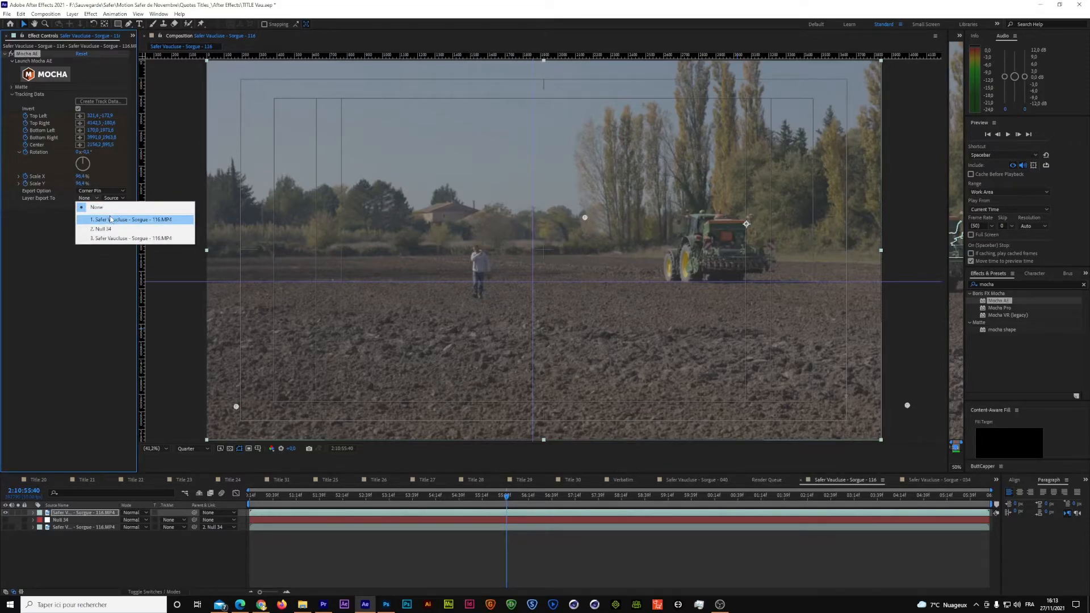
click(110, 219)
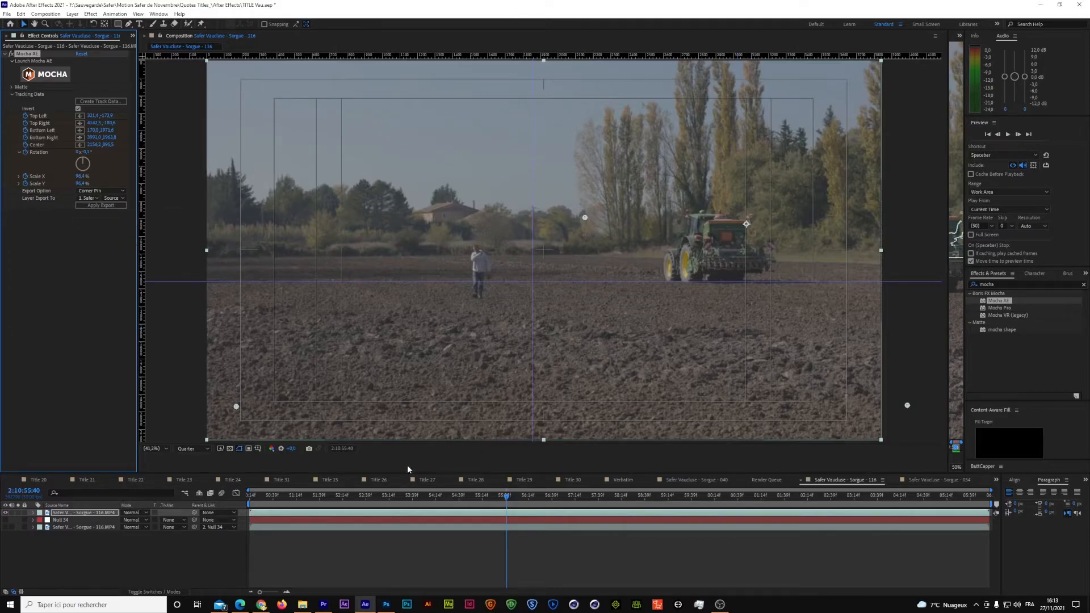
click(101, 205)
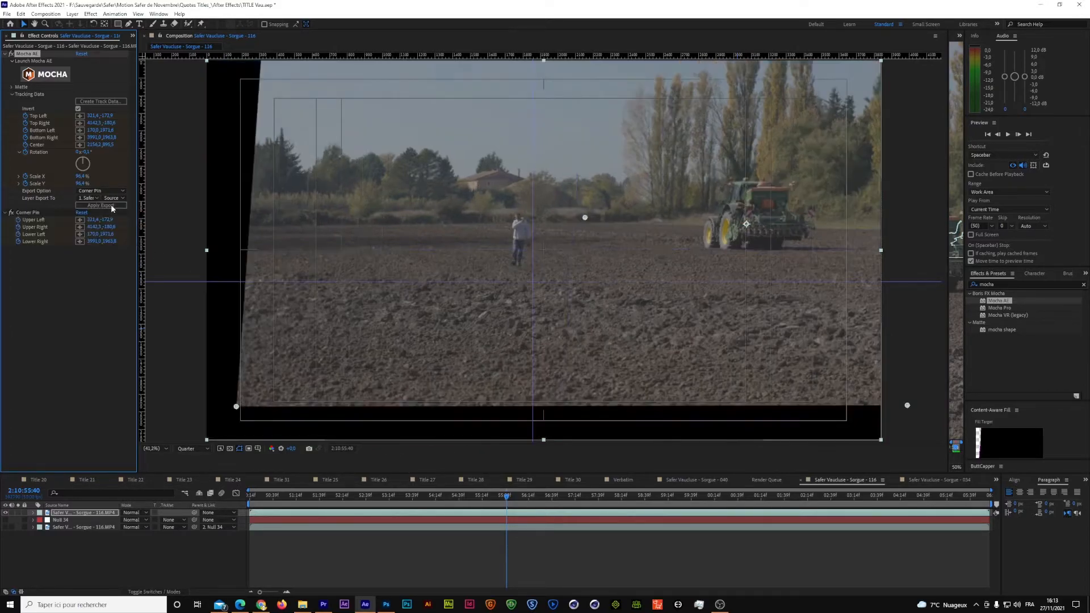
drag(509, 495, 560, 488)
- Create a new null object and parent the stabilized top footage layer to it
right_click(340, 552)
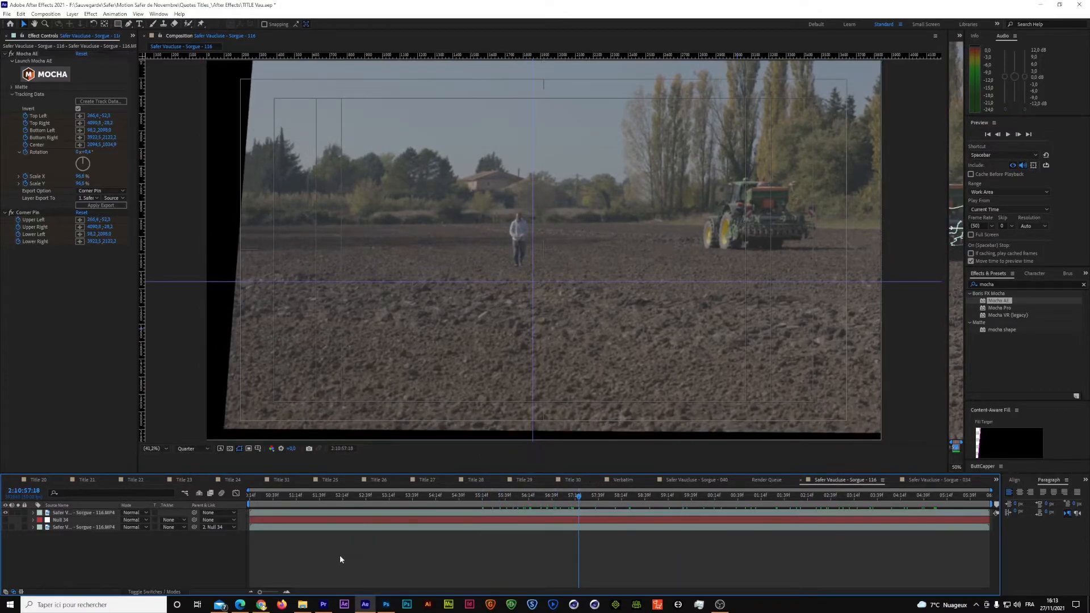
mouse_move(397, 465)
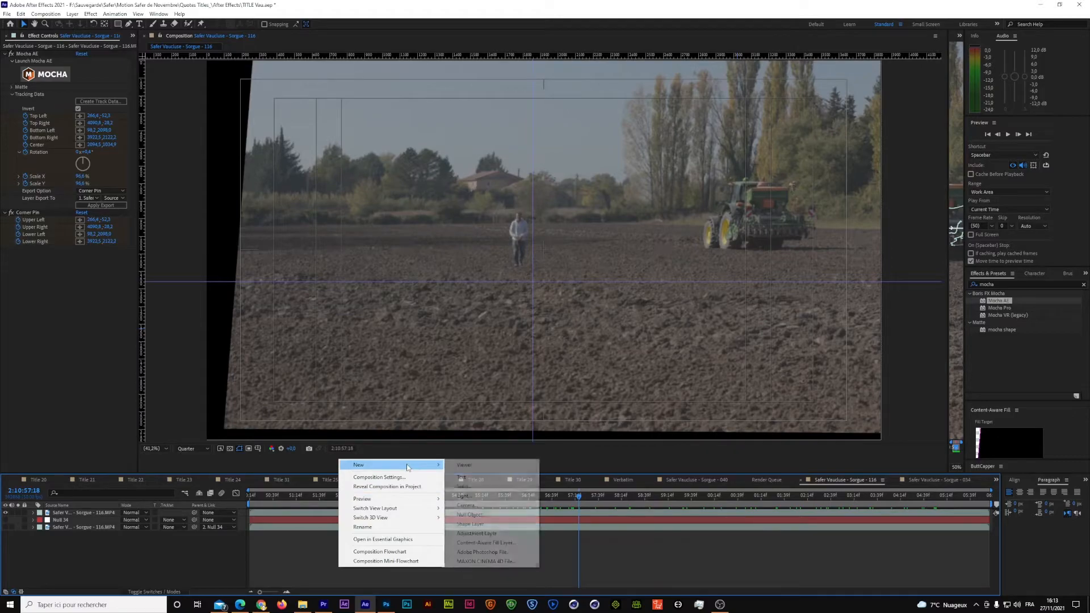
click(494, 517)
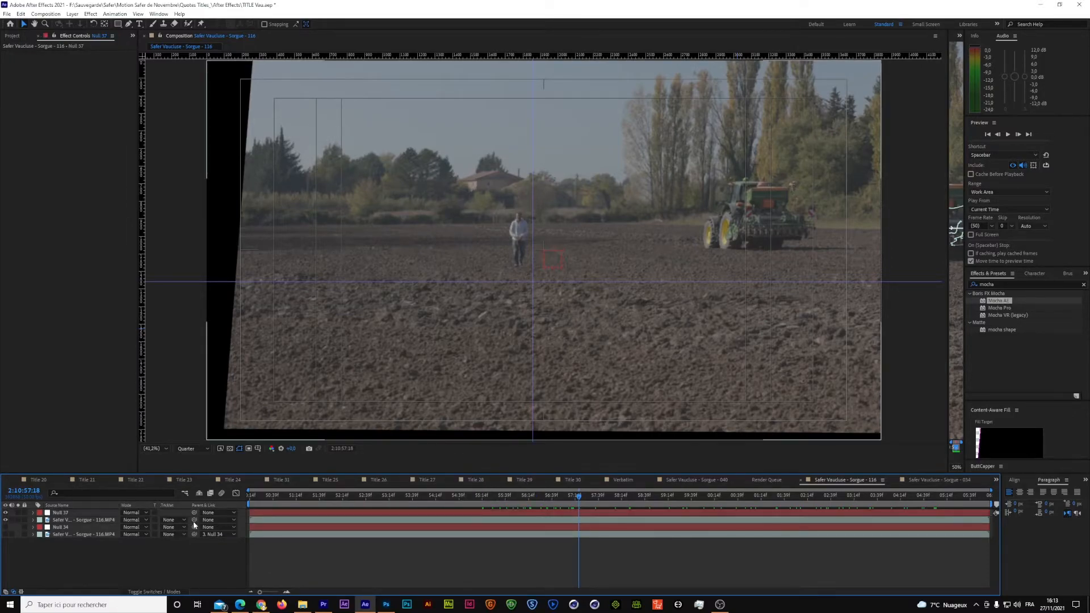
drag(135, 528, 63, 514)
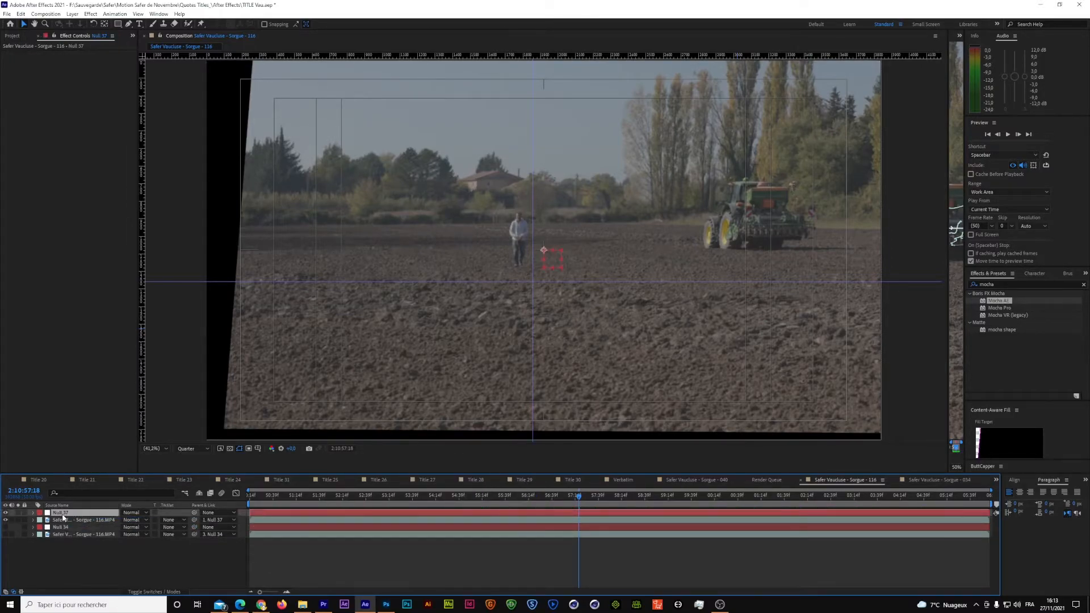
- Scale up the new null and shift it slightly left so the stabilized footage covers the black borders at the current frame
key(s)
drag(135, 519, 143, 520)
click(557, 262)
drag(557, 261, 545, 265)
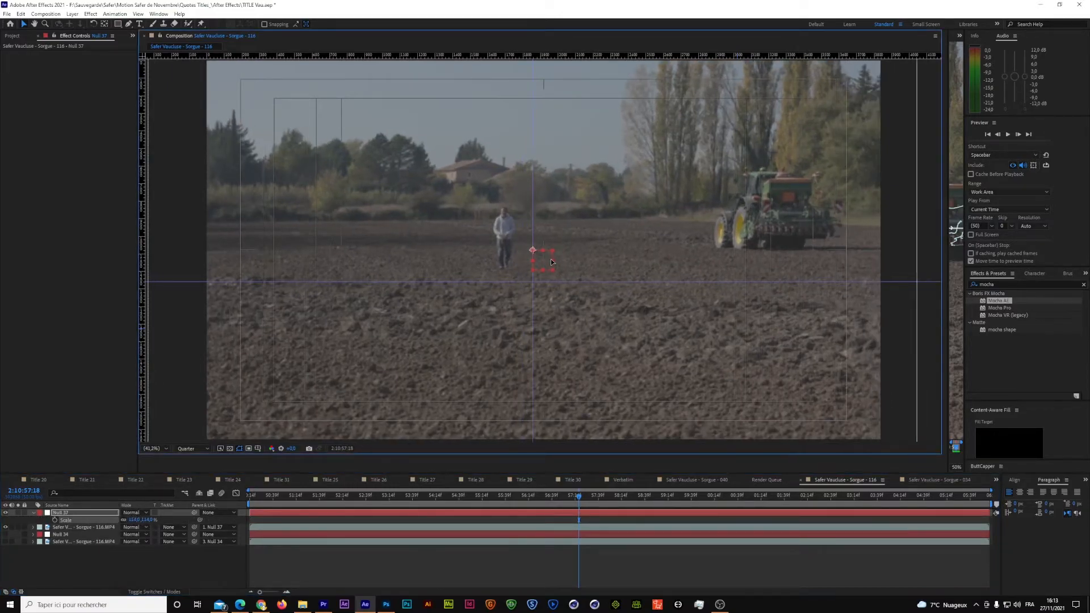
- At about 2:10:54:26, move the null slightly up and raise its scale to about 120% to fill the frame
drag(579, 497, 446, 506)
drag(539, 261, 539, 253)
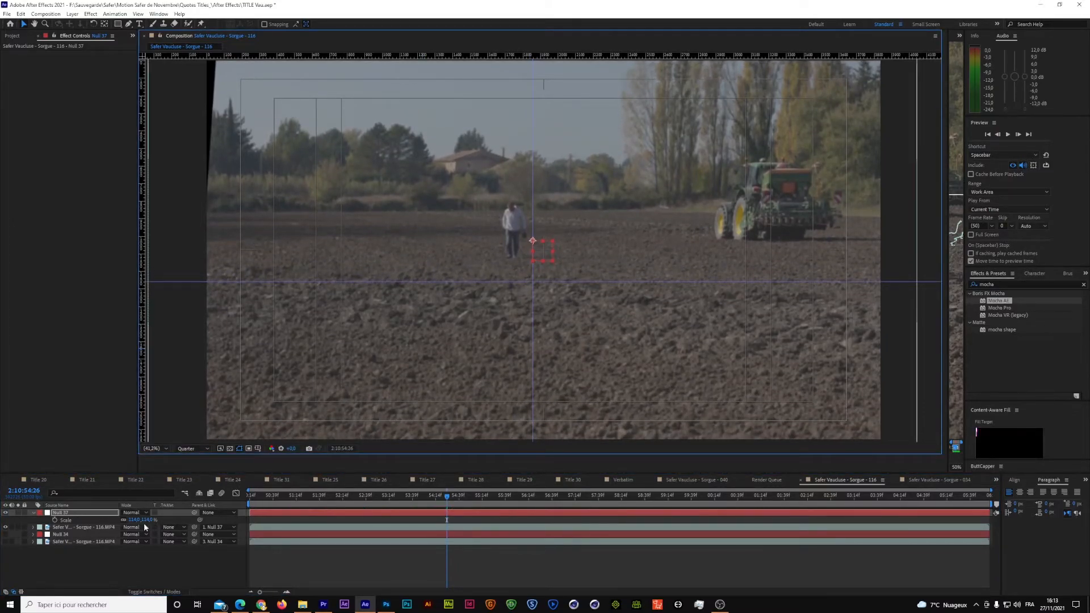
drag(135, 520, 143, 520)
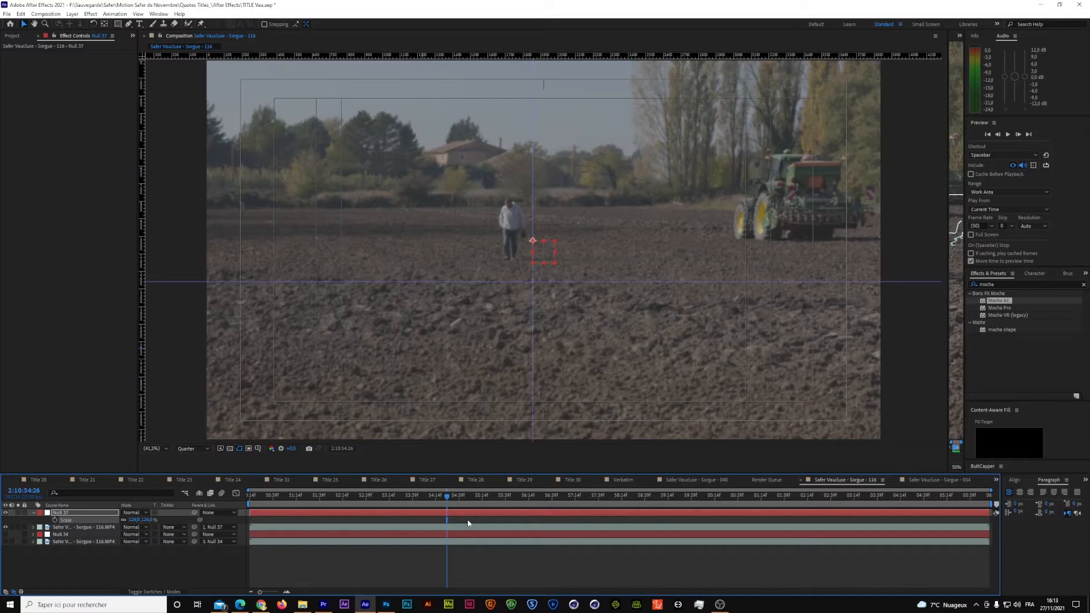
- At about 2:10:56:06, move the null slightly down, and scrub the whole clip to check the frame coverage
drag(451, 498, 523, 505)
click(546, 257)
drag(547, 257, 546, 262)
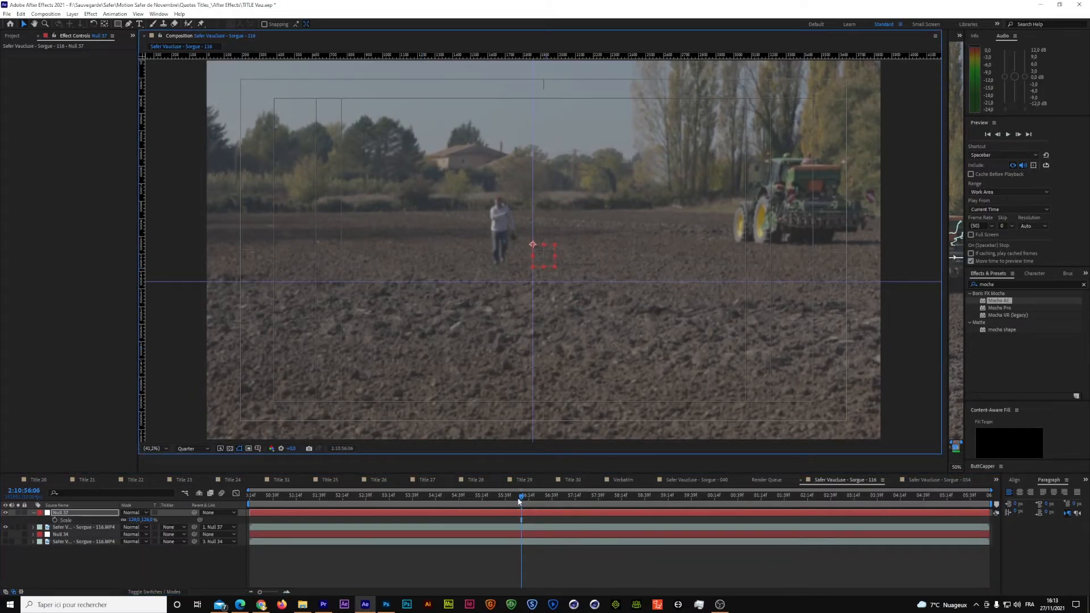
drag(519, 496, 969, 499)
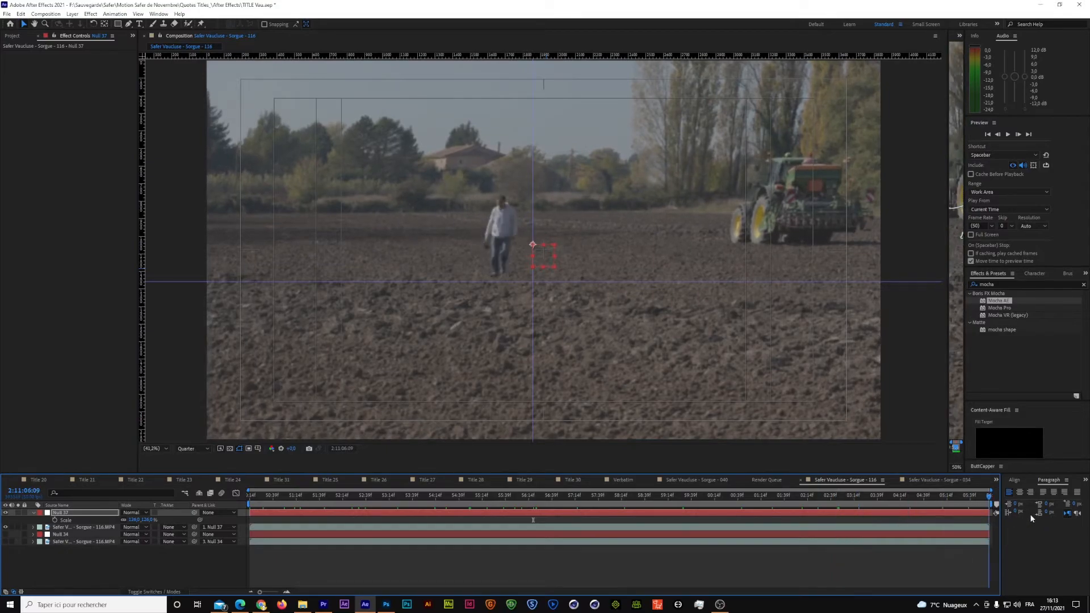
drag(694, 498, 304, 516)
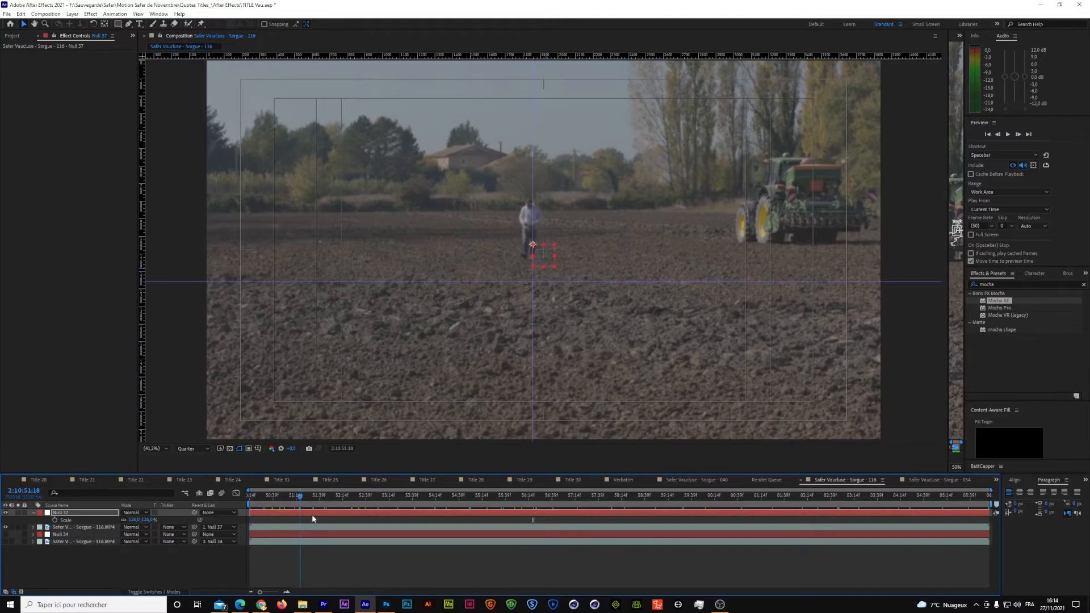
- Compare the stabilized composition side by side with the original footage in the enlarged Layer viewer across the clip, and restore the large composition view
drag(948, 359, 617, 393)
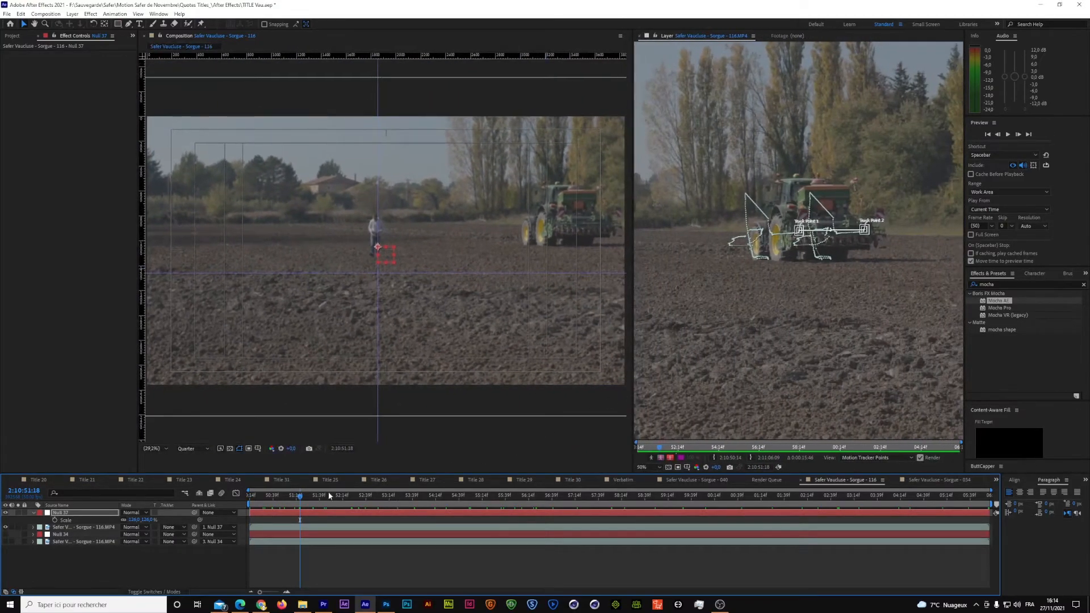
drag(298, 497, 712, 507)
click(771, 499)
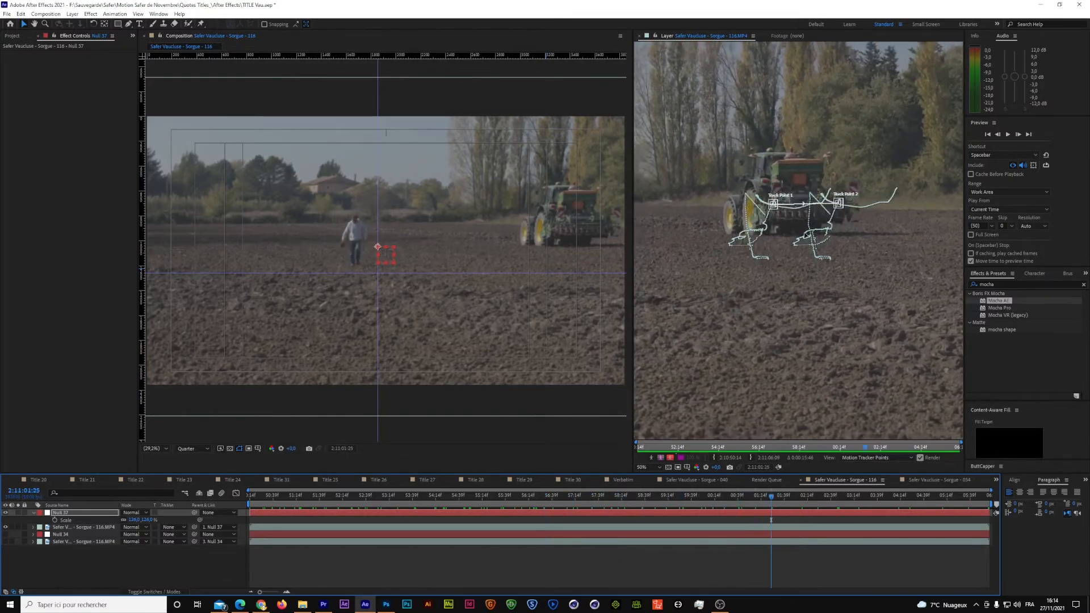
drag(771, 494, 873, 513)
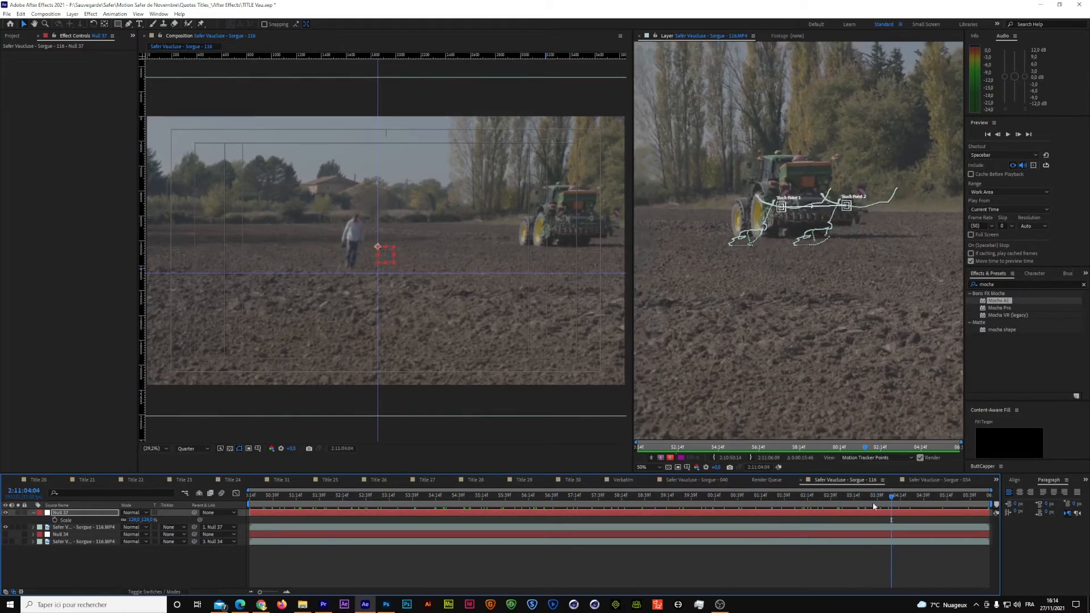
scroll(760, 313, down, 4)
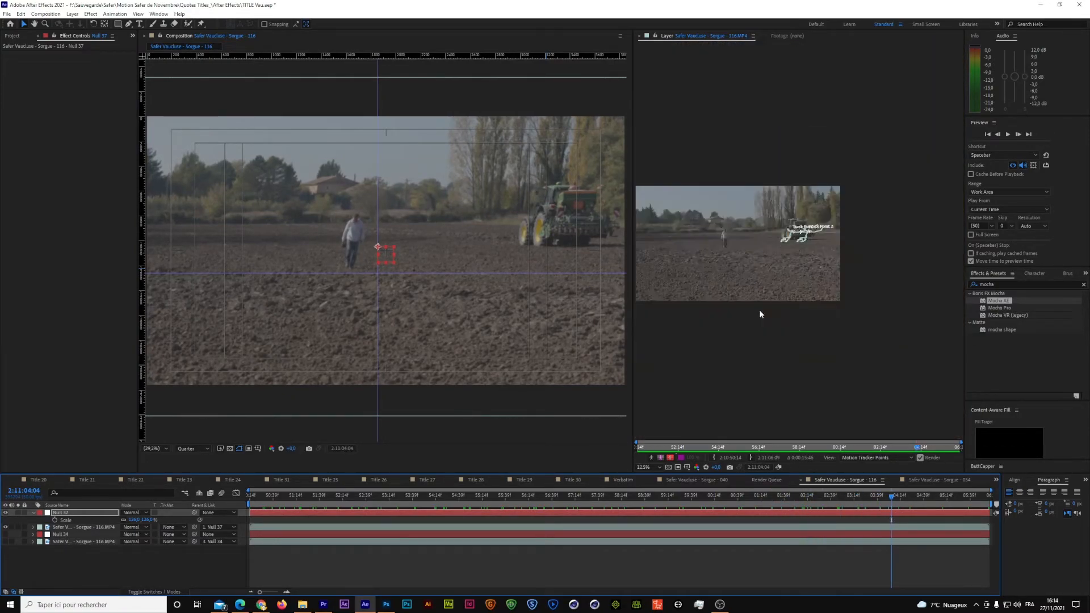
drag(890, 496, 659, 448)
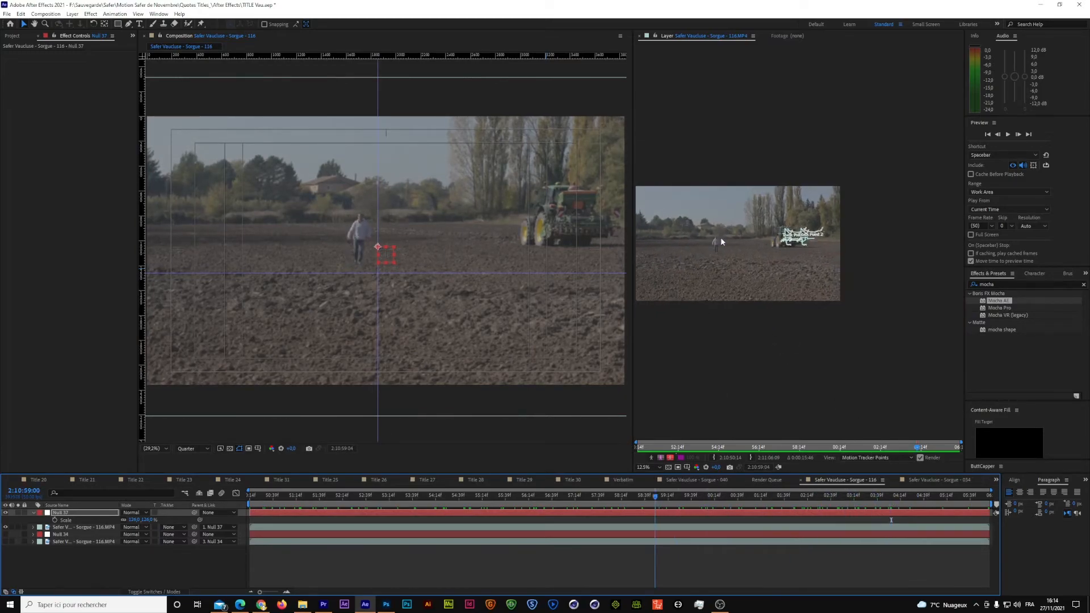
drag(577, 497, 534, 514)
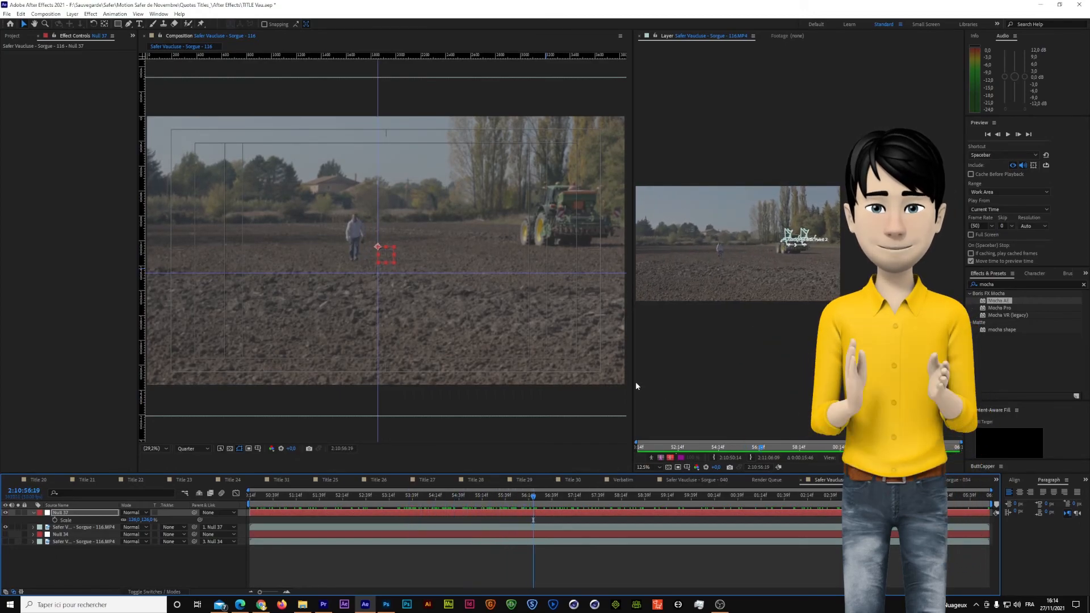
drag(702, 390, 918, 385)
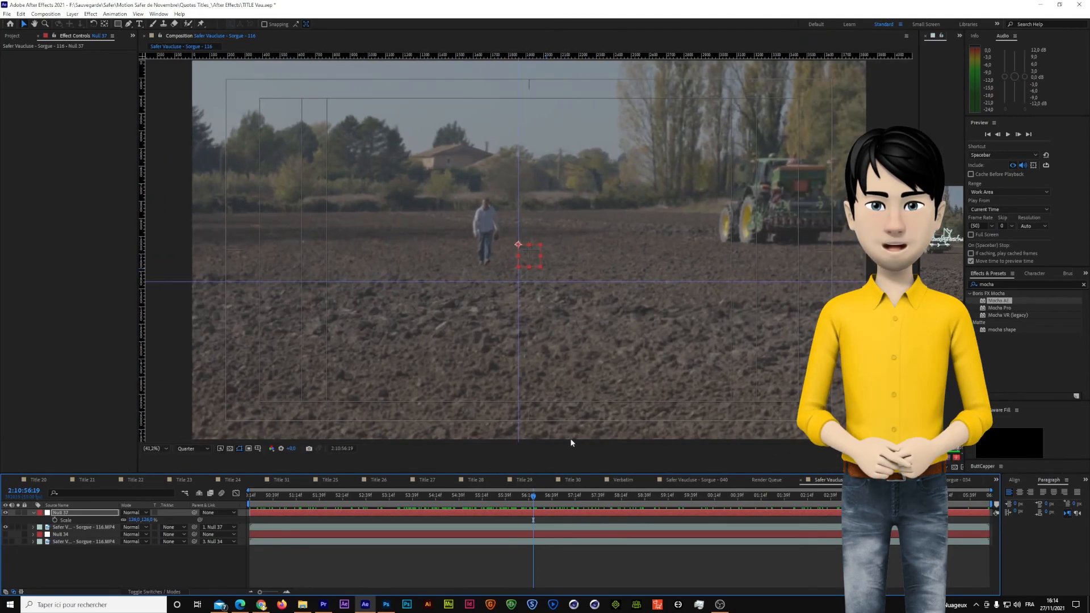